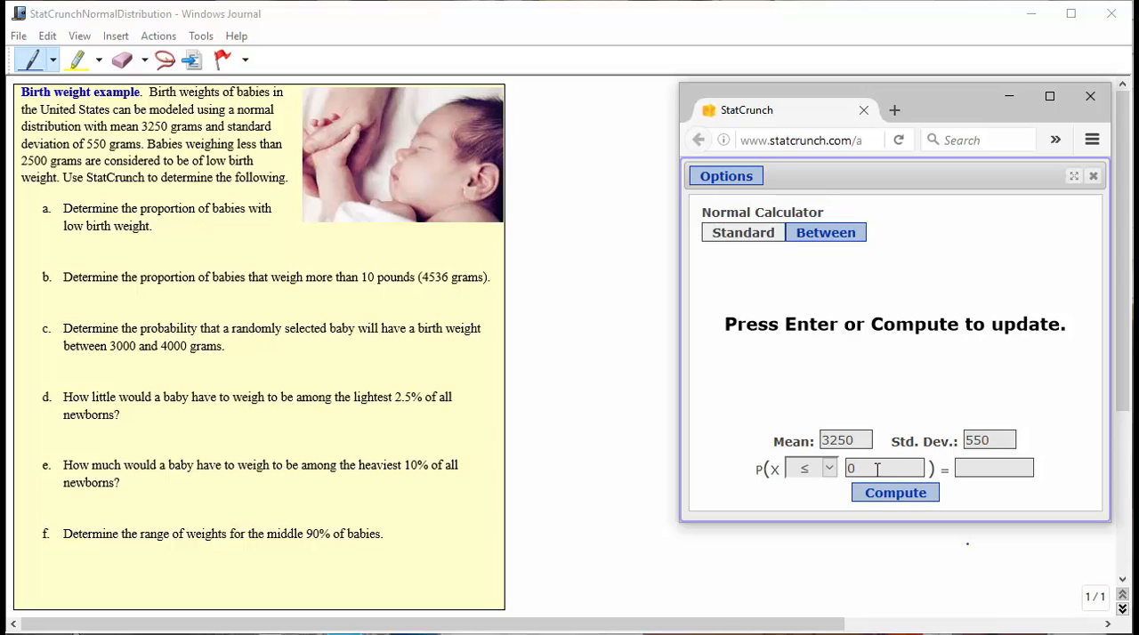
Compute the normal probability P(X ≤ 2500) for mean 3250 and standard deviation 550
{"action": "left_click_drag", "start_coordinate": [876, 469], "coordinate": [847, 469]}
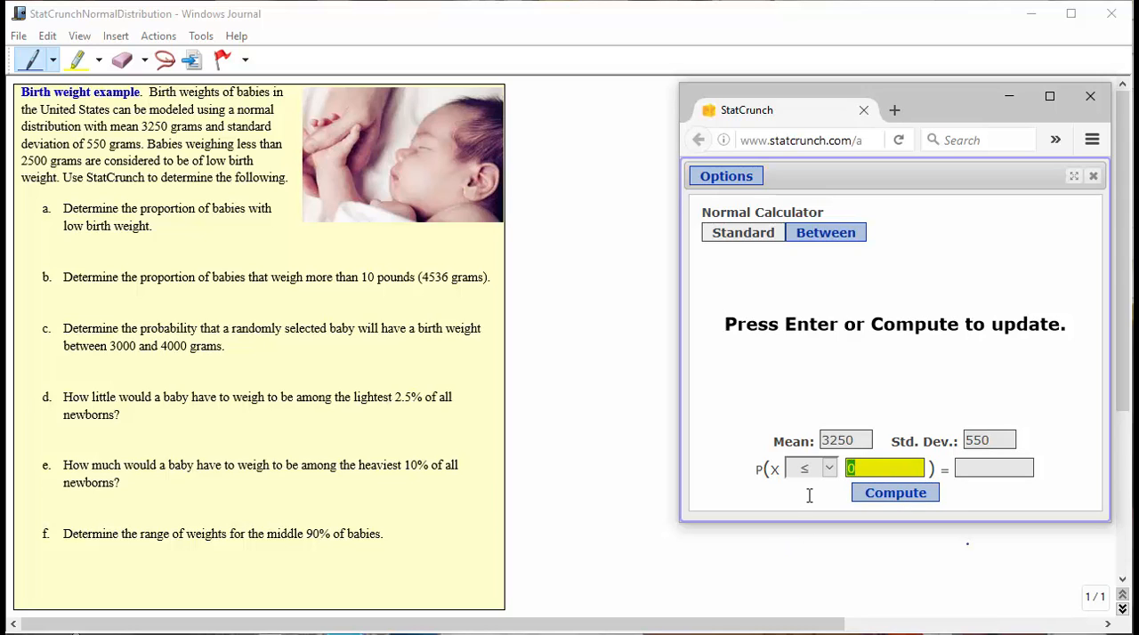
{"action": "type", "text": "2500"}
{"action": "left_click", "coordinate": [908, 497]}
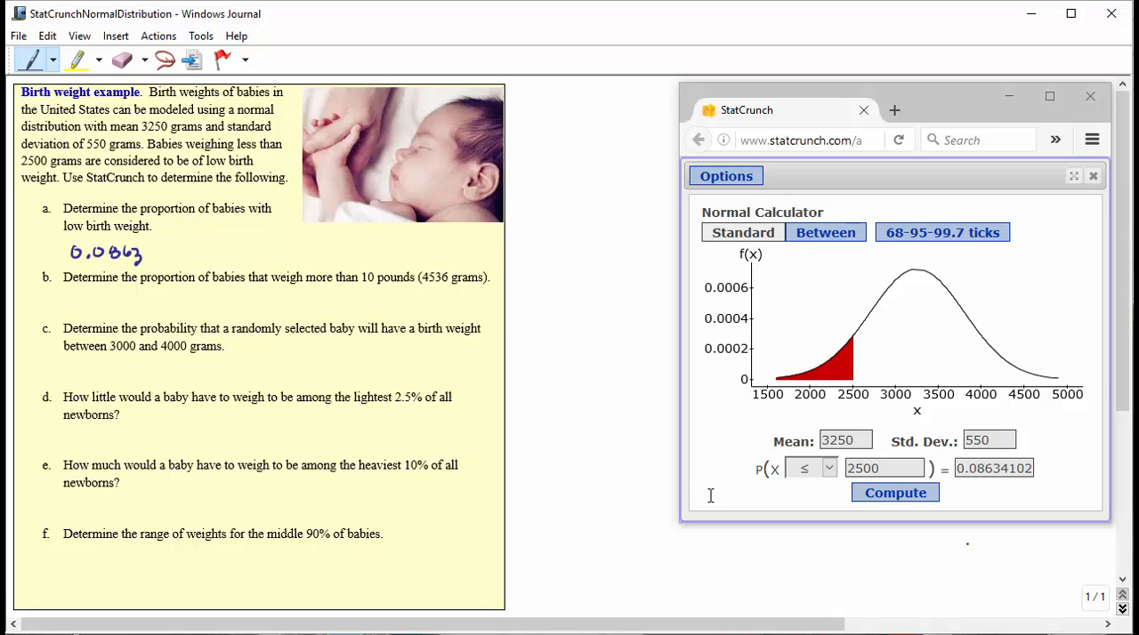
Compute the normal probability P(X ≥ 4536) and handwrite 0.00968 under part b of the worksheet
{"action": "left_click", "coordinate": [833, 470]}
{"action": "left_click", "coordinate": [832, 471]}
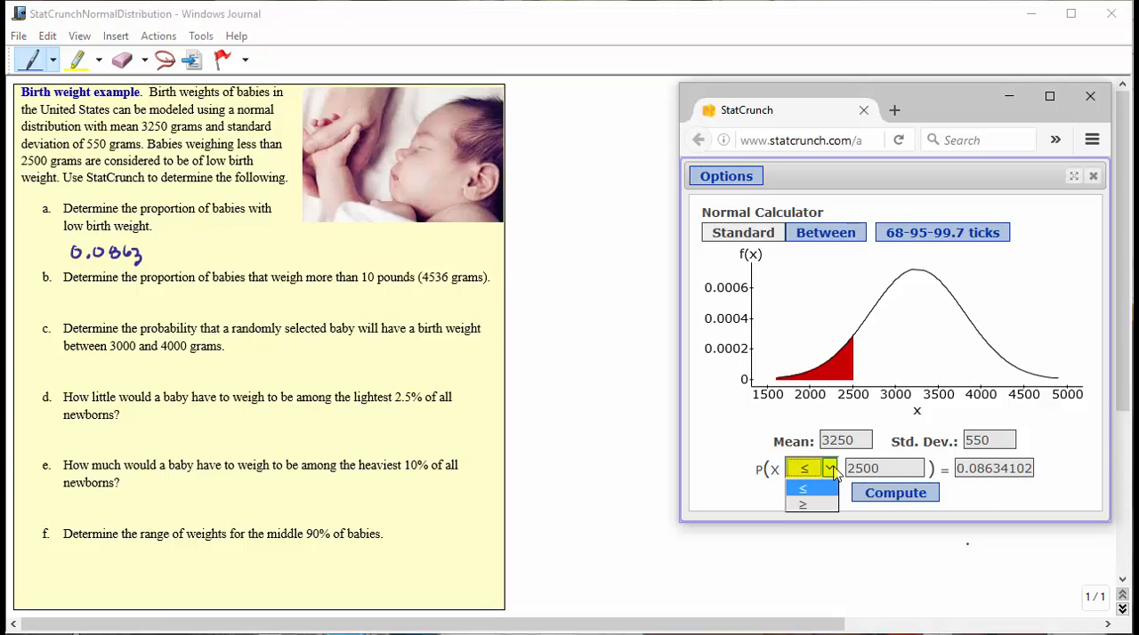
{"action": "left_click", "coordinate": [806, 504]}
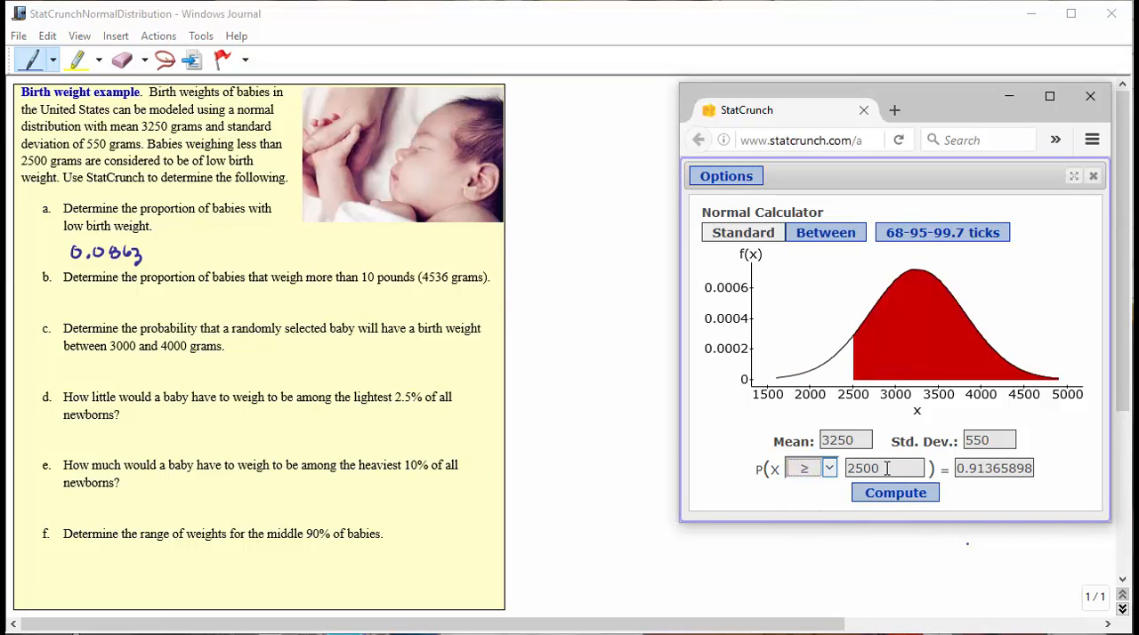
{"action": "left_click_drag", "start_coordinate": [887, 468], "coordinate": [838, 467]}
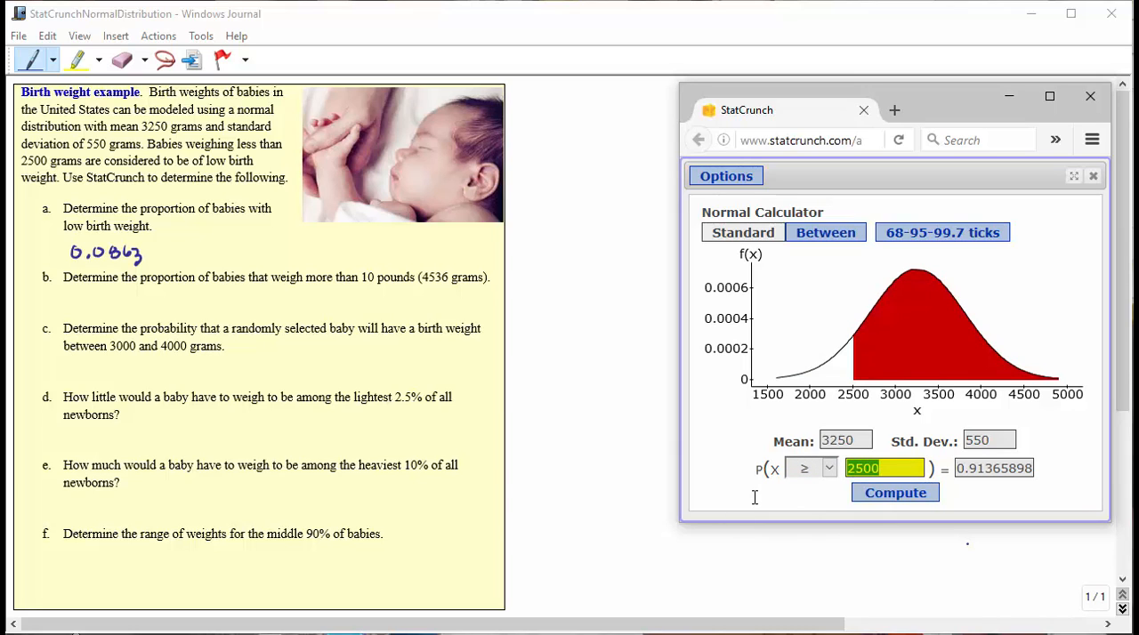
{"action": "type", "text": "4536"}
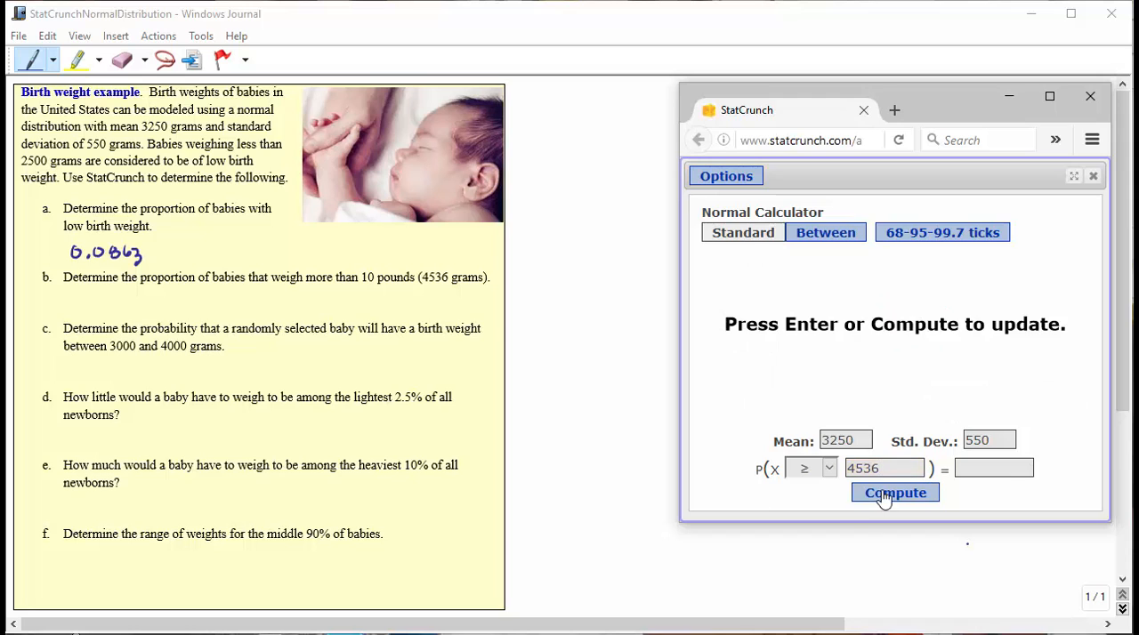
{"action": "left_click", "coordinate": [884, 493]}
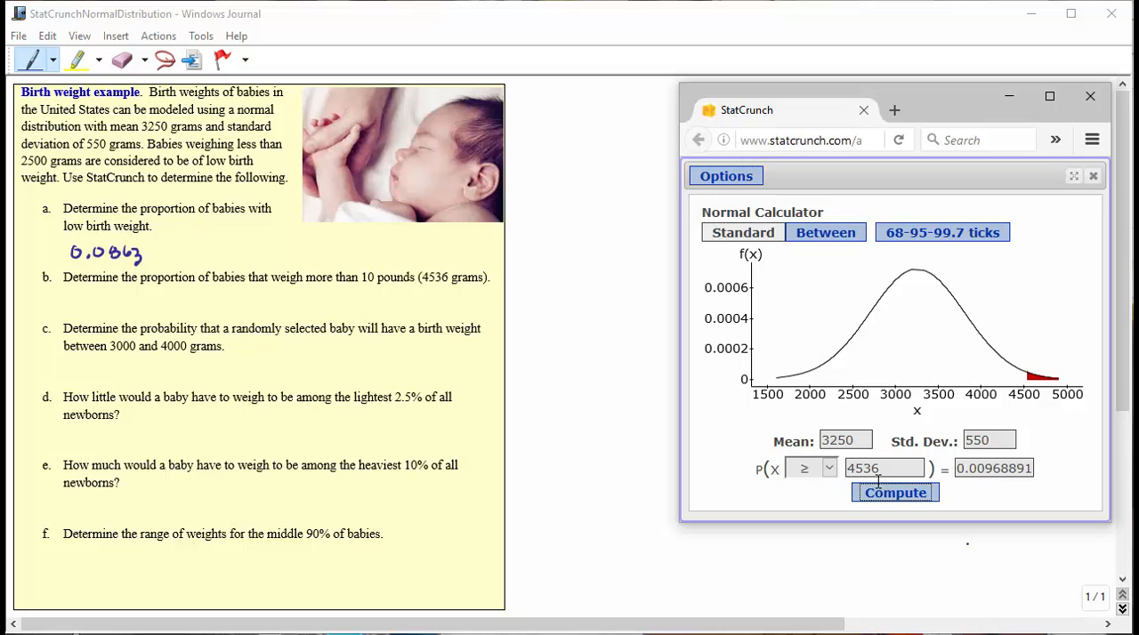
{"action": "left_click_drag", "start_coordinate": [67, 304], "coordinate": [156, 303]}
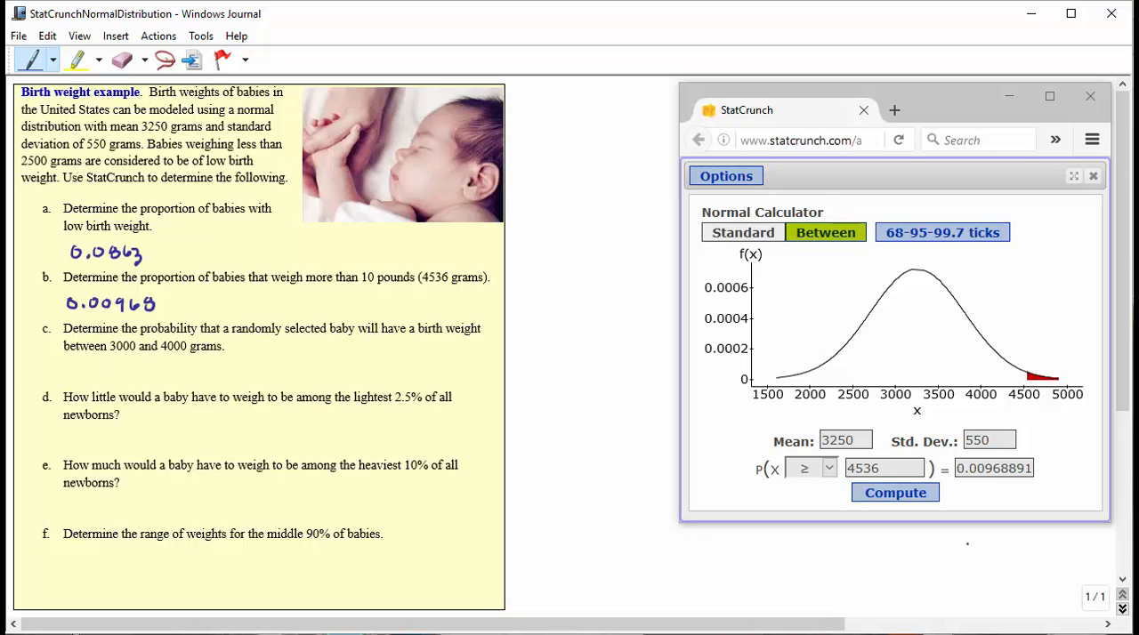
Compute the Between probability P(3000 ≤ X ≤ 4000) and handwrite 0.5889 under part c of the worksheet
{"action": "left_click", "coordinate": [809, 236]}
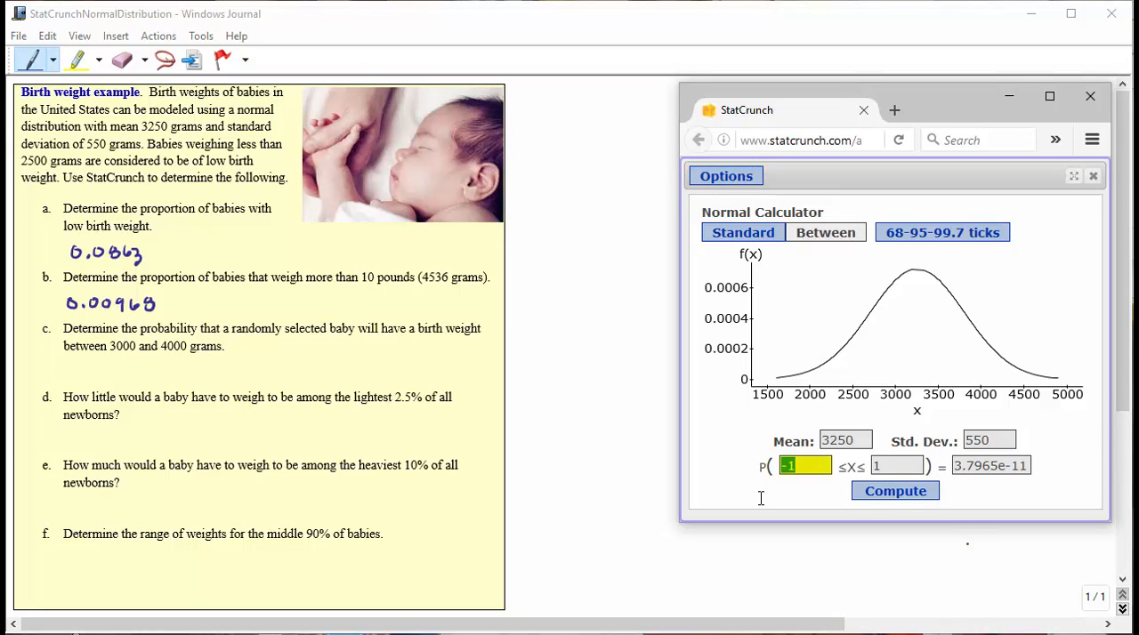
{"action": "type", "text": "3000"}
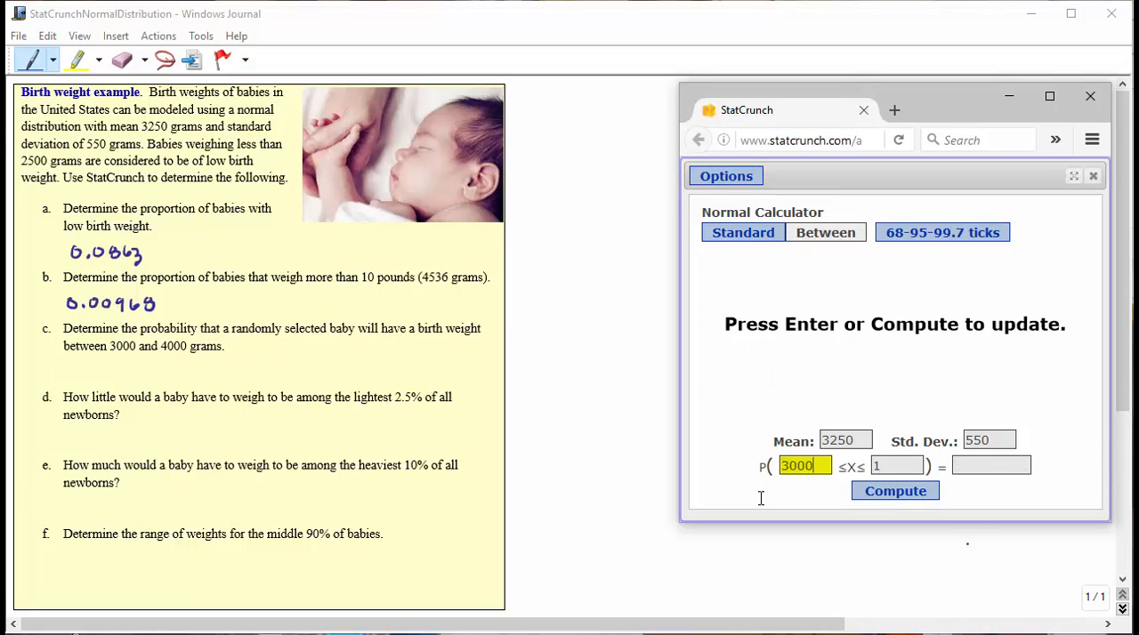
{"action": "left_click", "coordinate": [877, 465]}
{"action": "key", "text": "BackSpace"}
{"action": "left_click_drag", "start_coordinate": [878, 465], "coordinate": [863, 467]}
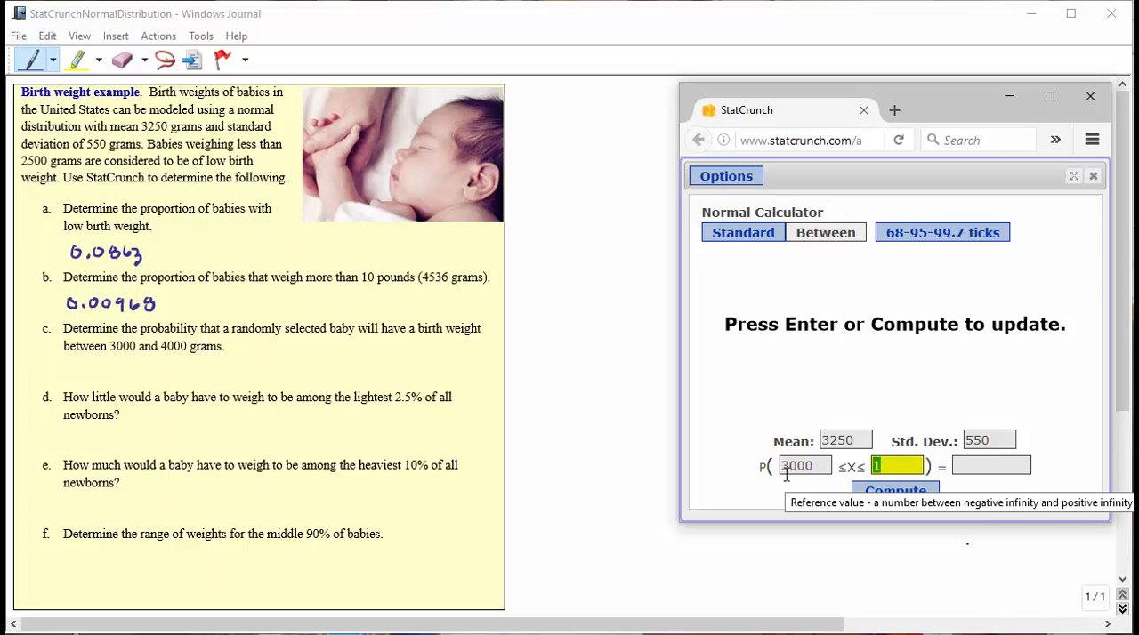
{"action": "type", "text": "4000"}
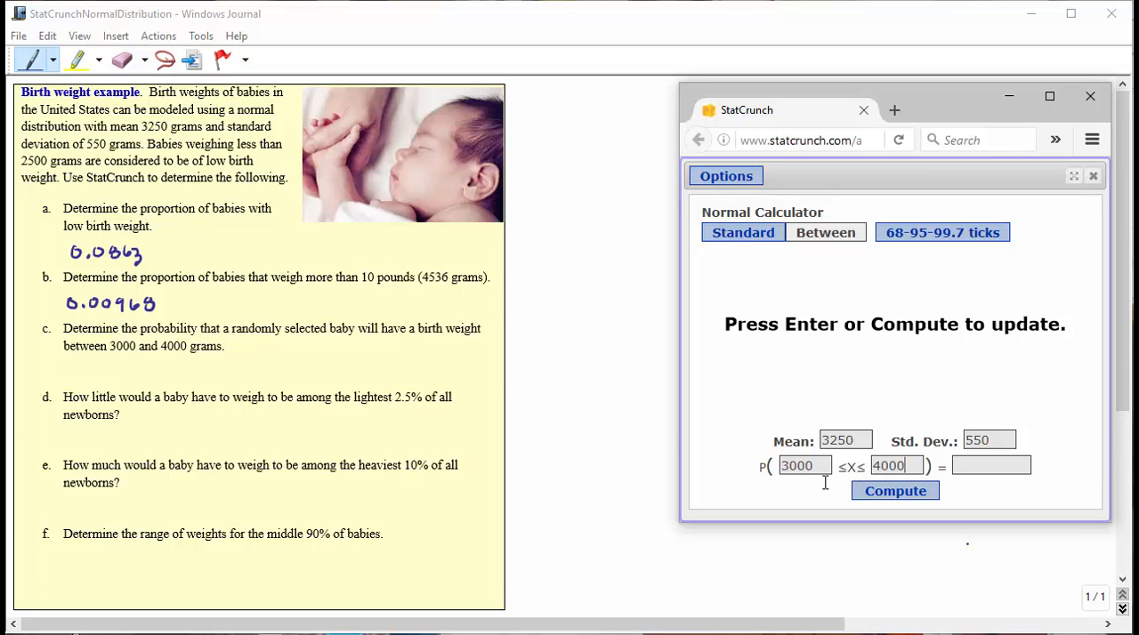
{"action": "left_click", "coordinate": [892, 494]}
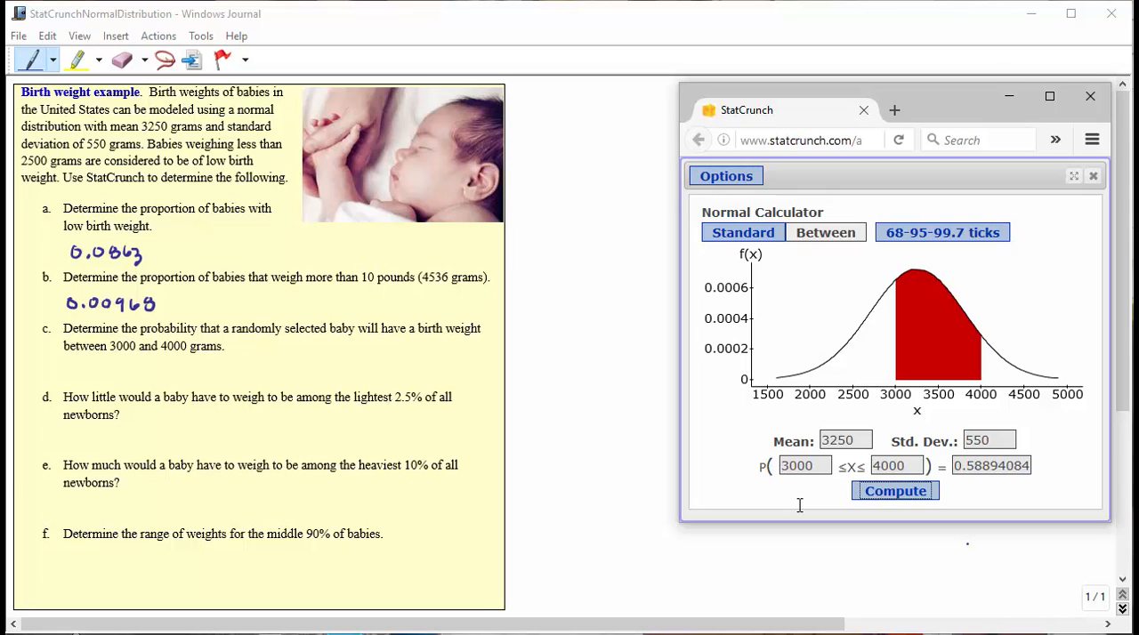
{"action": "left_click_drag", "start_coordinate": [72, 365], "coordinate": [151, 381]}
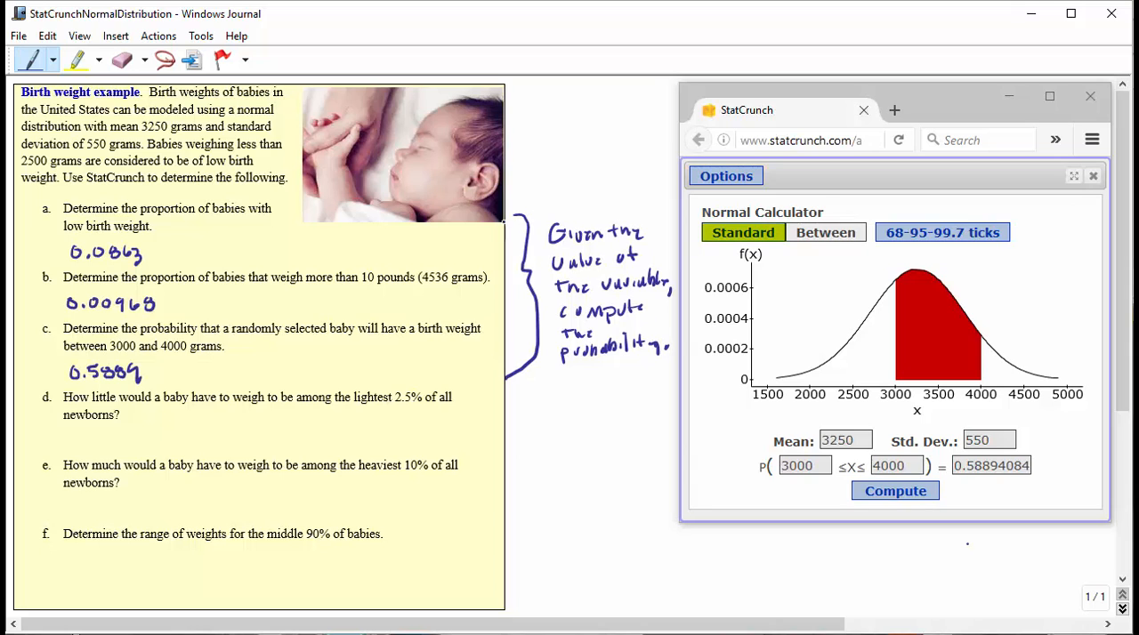
Compute the Standard-mode X value for P(X ≤ x) = 0.025 and handwrite 2172 under part d of the worksheet
{"action": "left_click", "coordinate": [755, 233]}
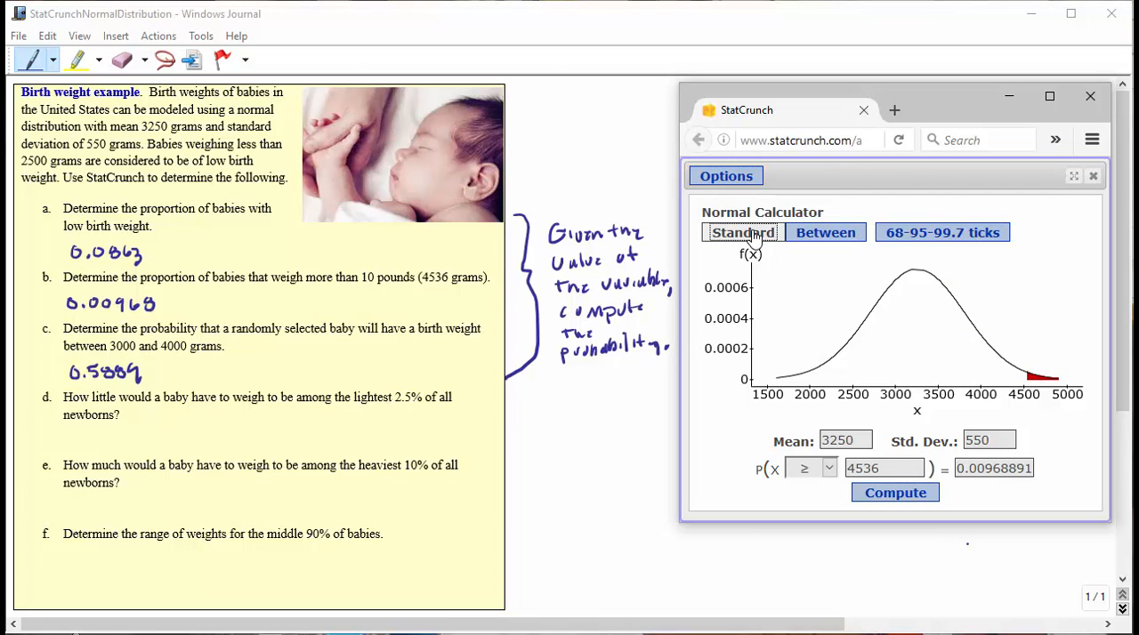
{"action": "left_click", "coordinate": [832, 474]}
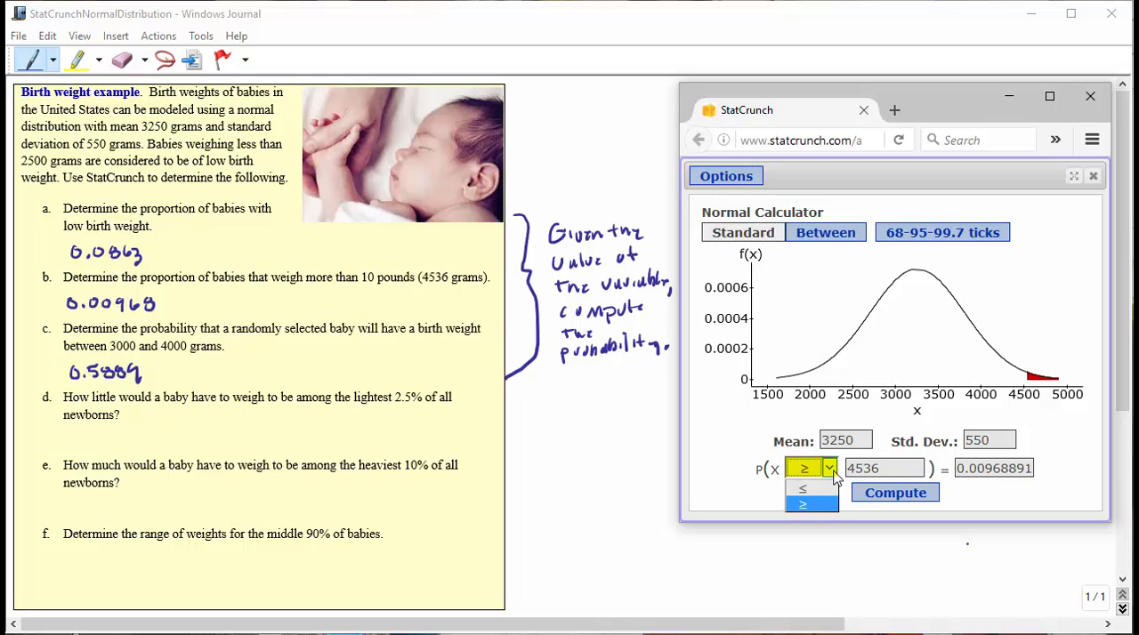
{"action": "left_click", "coordinate": [805, 488]}
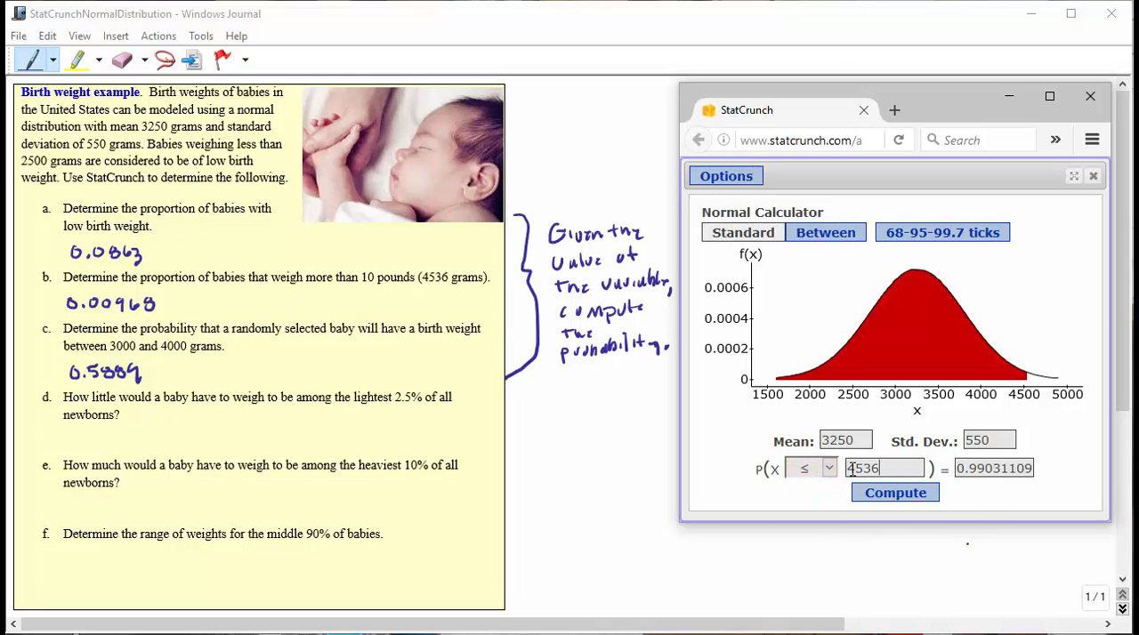
{"action": "double_click", "coordinate": [851, 470]}
{"action": "left_click_drag", "start_coordinate": [960, 470], "coordinate": [1047, 472]}
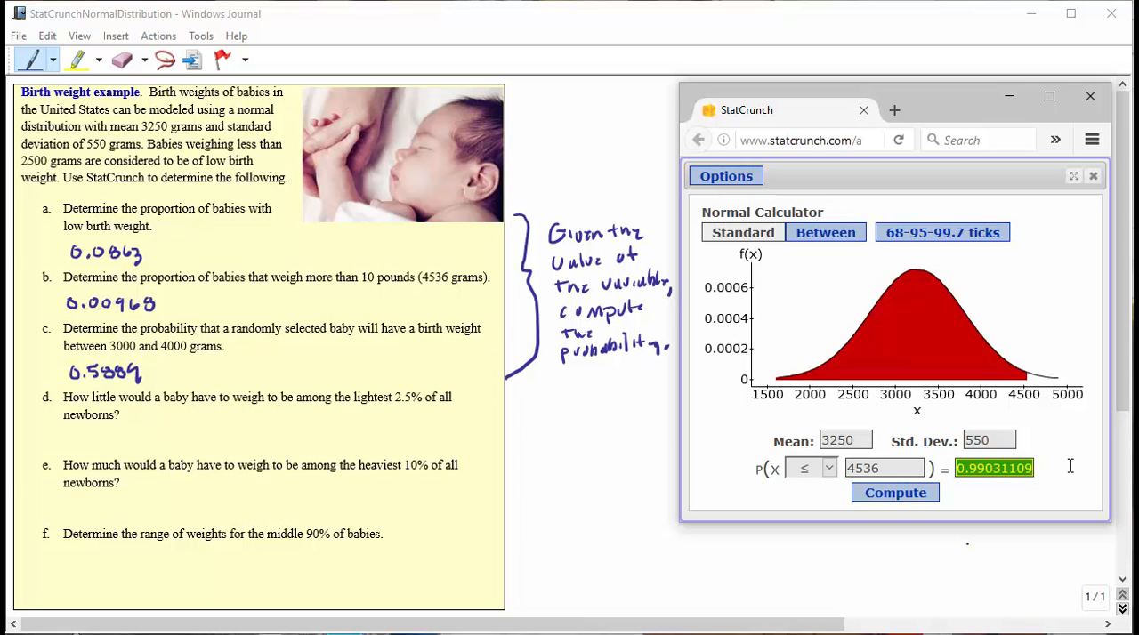
{"action": "type", "text": "0.025"}
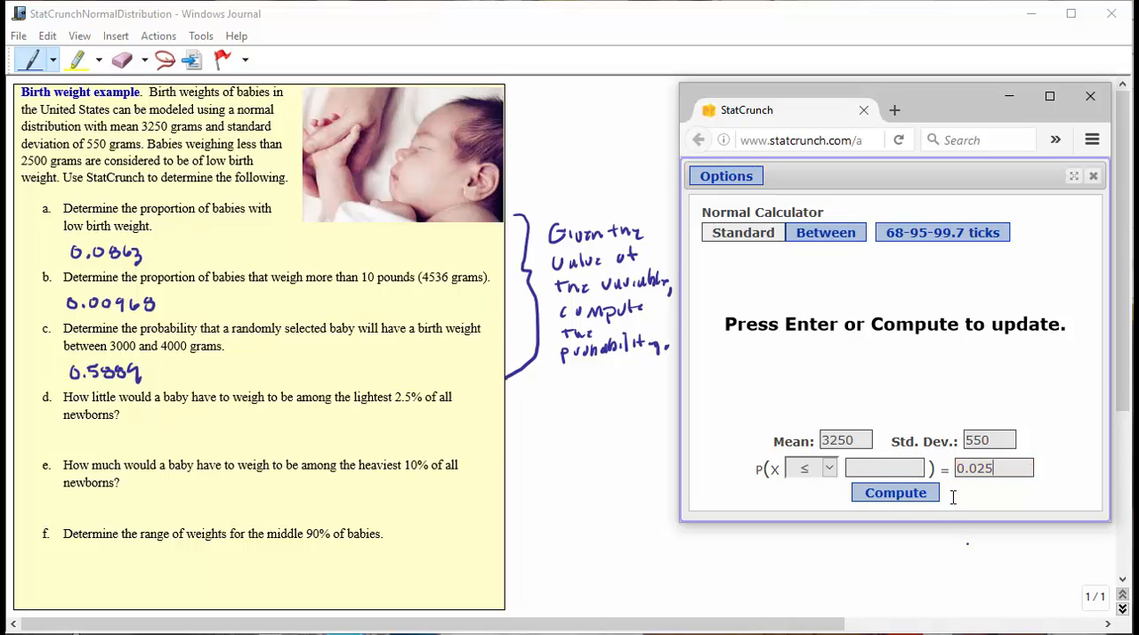
{"action": "left_click", "coordinate": [919, 498]}
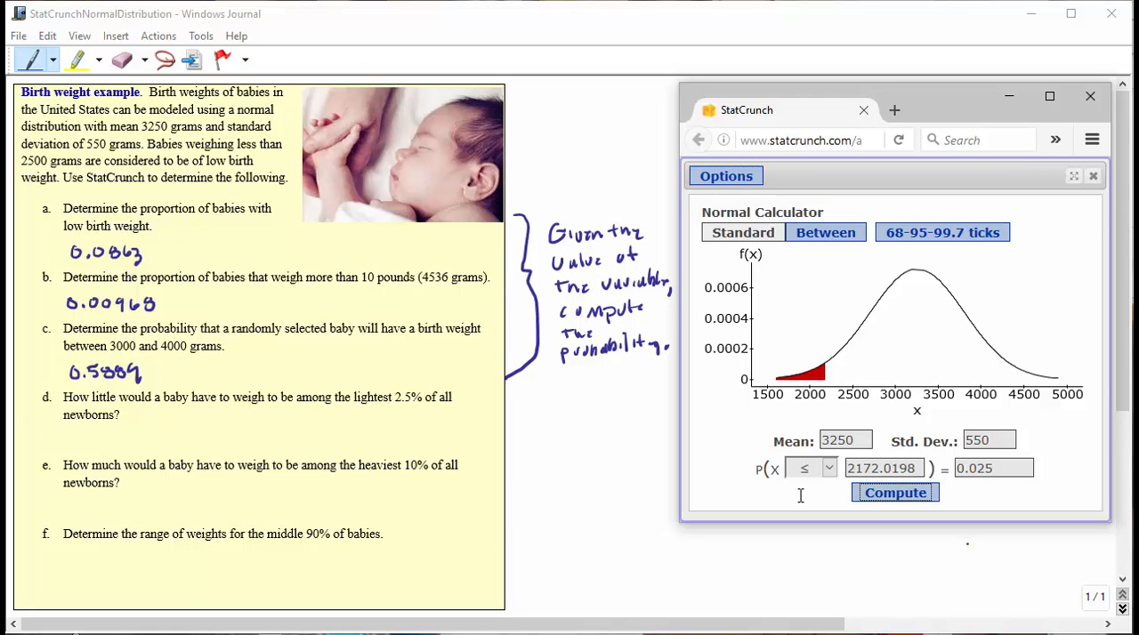
{"action": "left_click_drag", "start_coordinate": [64, 434], "coordinate": [117, 442]}
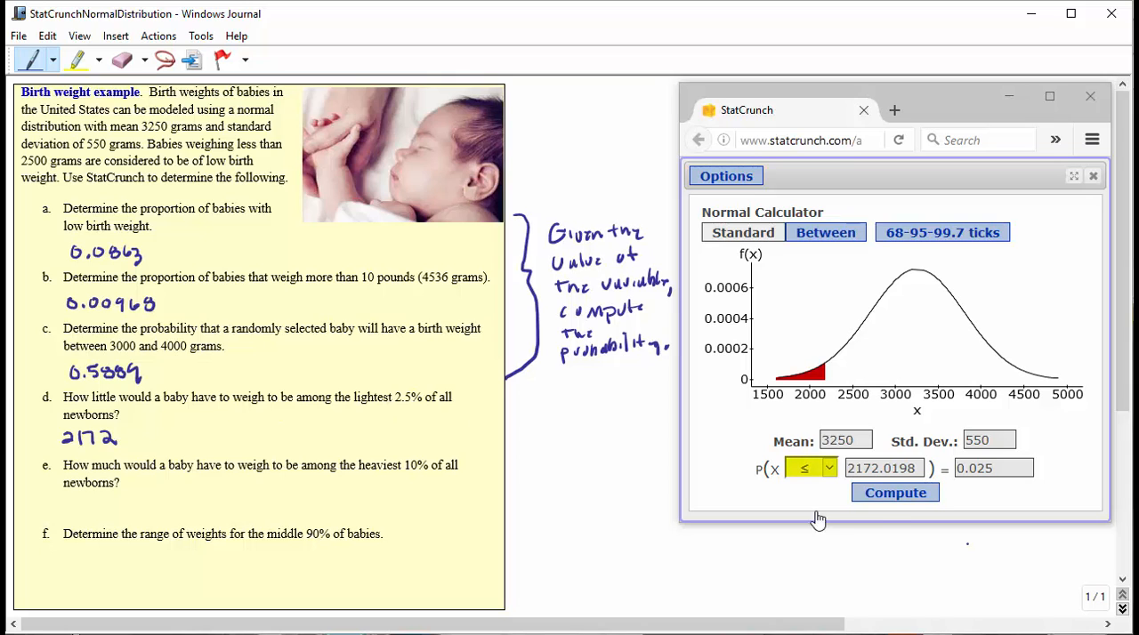
Compute the X value whose upper-tail probability P(X ≥ x) equals 0.10
{"action": "left_click", "coordinate": [830, 470]}
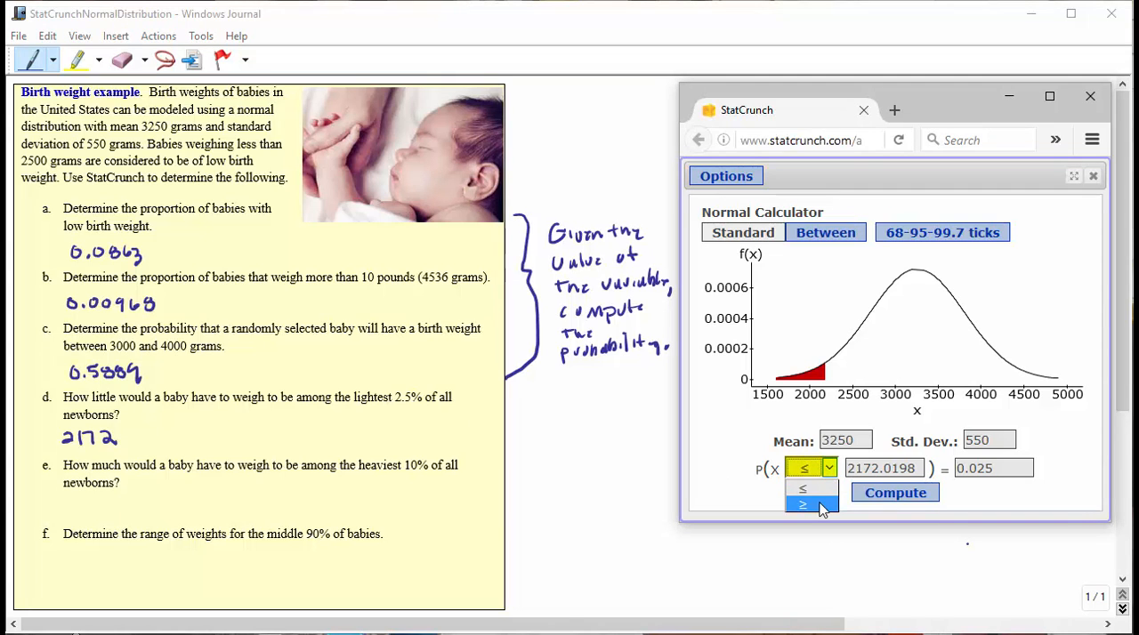
{"action": "left_click", "coordinate": [816, 504]}
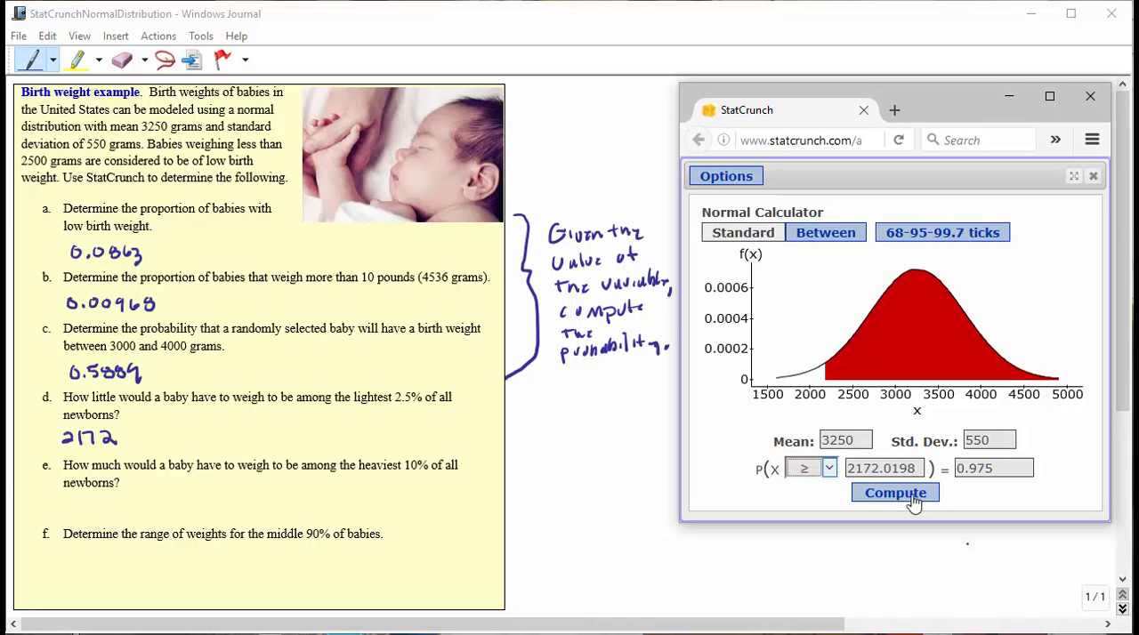
{"action": "left_click_drag", "start_coordinate": [1014, 467], "coordinate": [950, 466]}
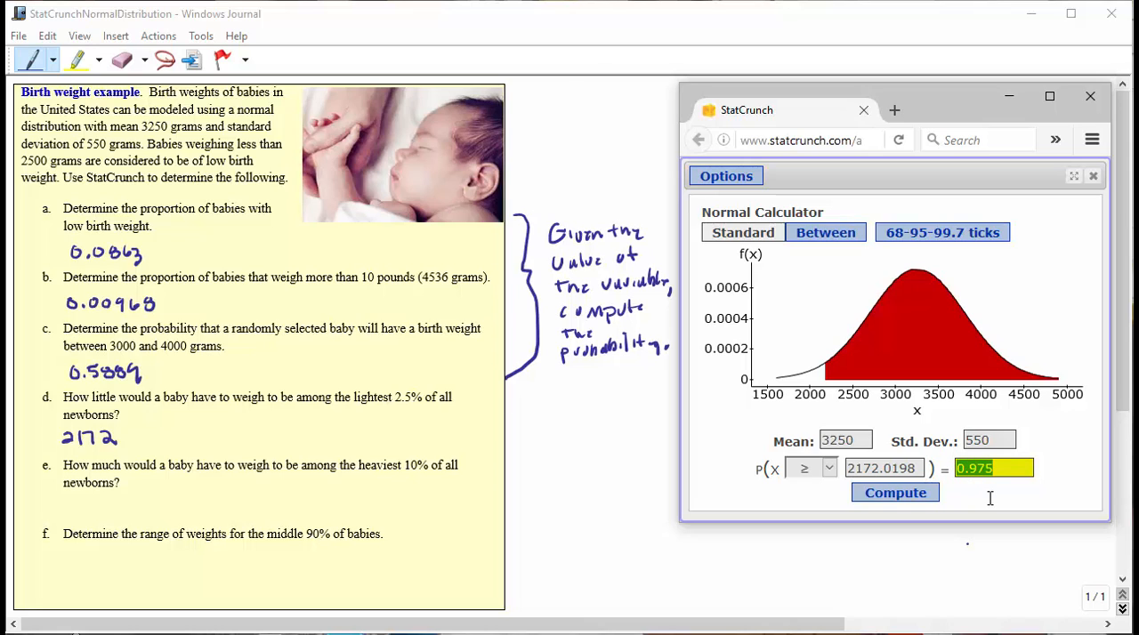
{"action": "type", "text": "0.10"}
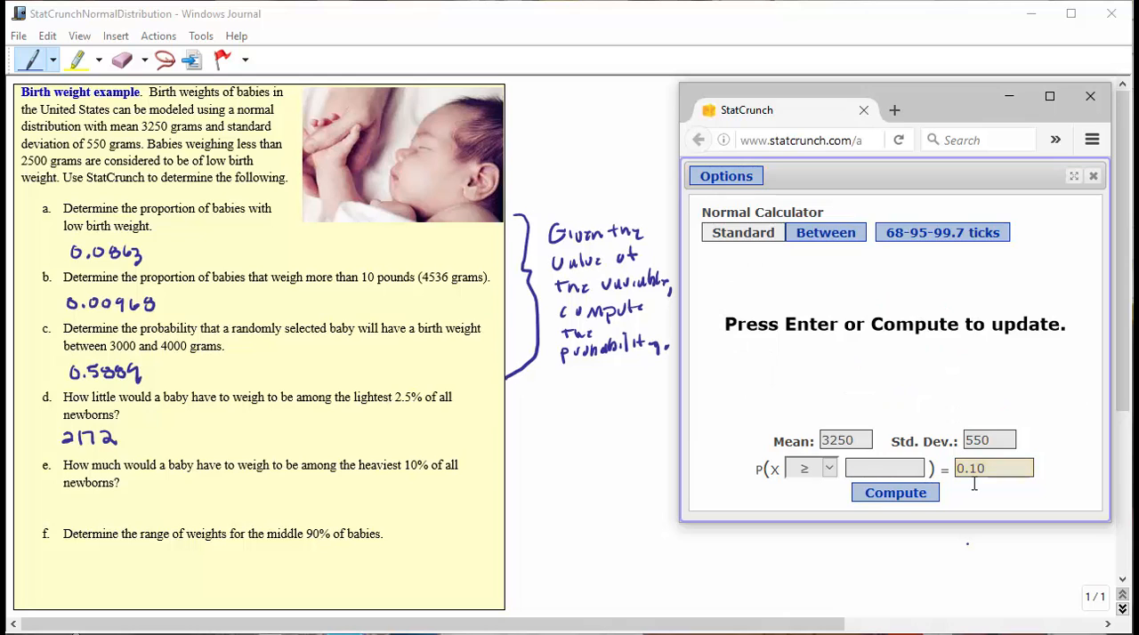
{"action": "left_click", "coordinate": [887, 492]}
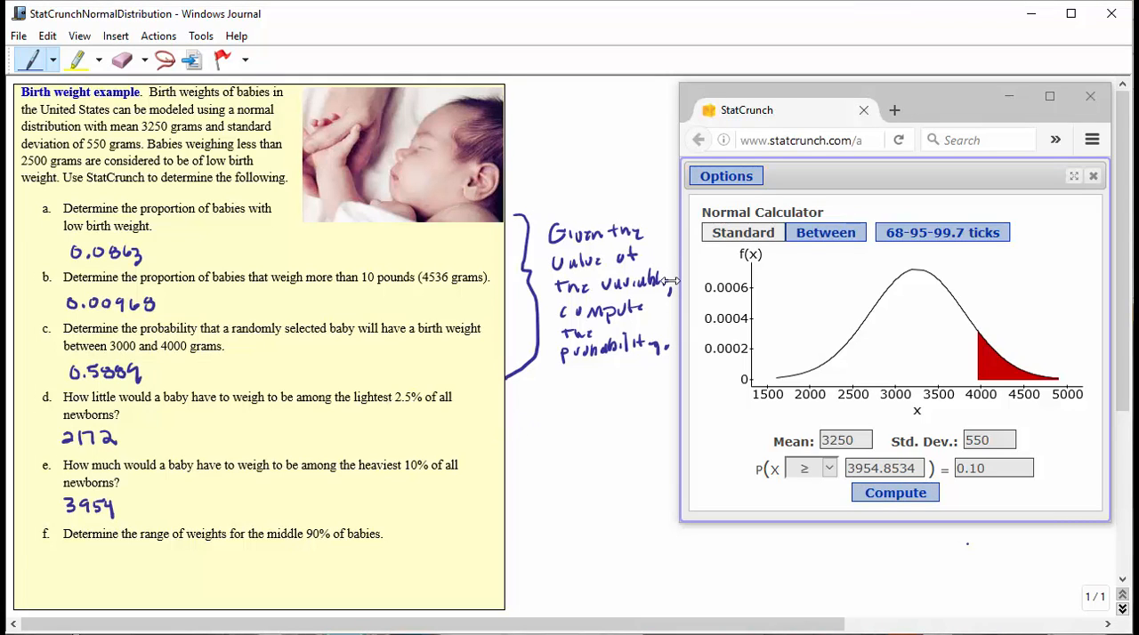
Compute the Between bounds for probability 0.90 and handwrite "Given a probability, compute the value of a variable." beside parts d to f
{"action": "left_click", "coordinate": [823, 241]}
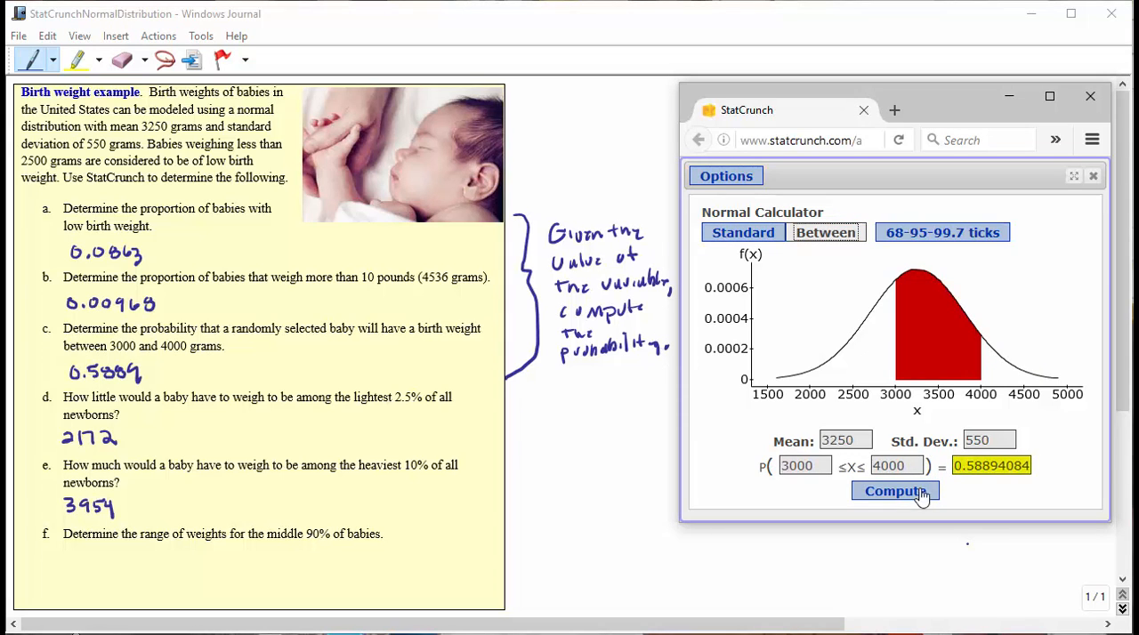
{"action": "left_click_drag", "start_coordinate": [955, 465], "coordinate": [1088, 469]}
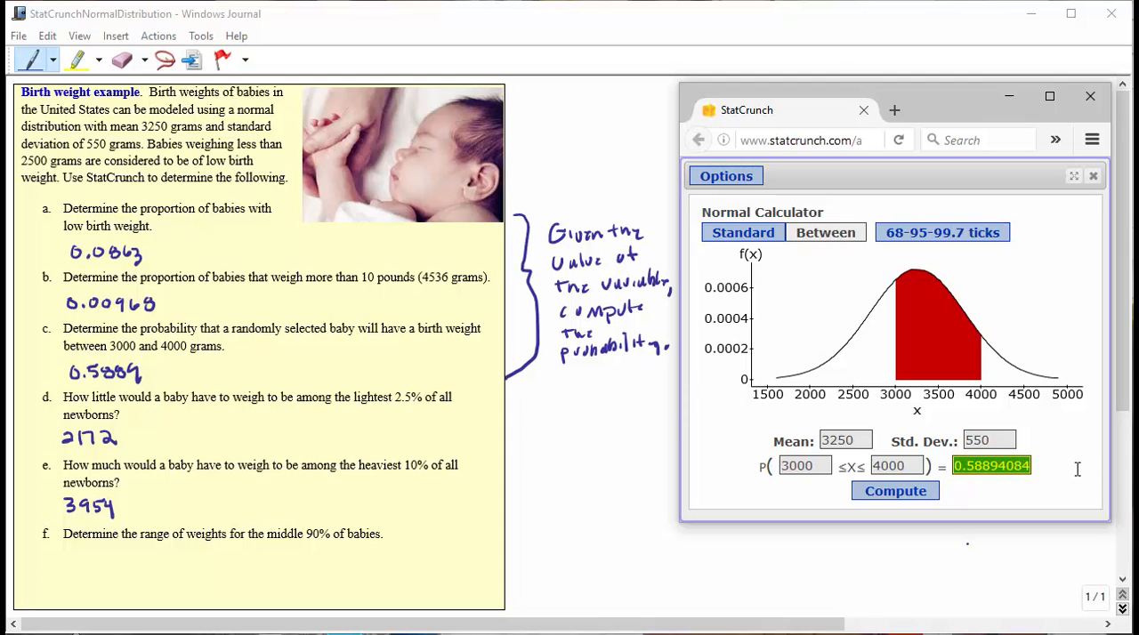
{"action": "type", "text": "0.90"}
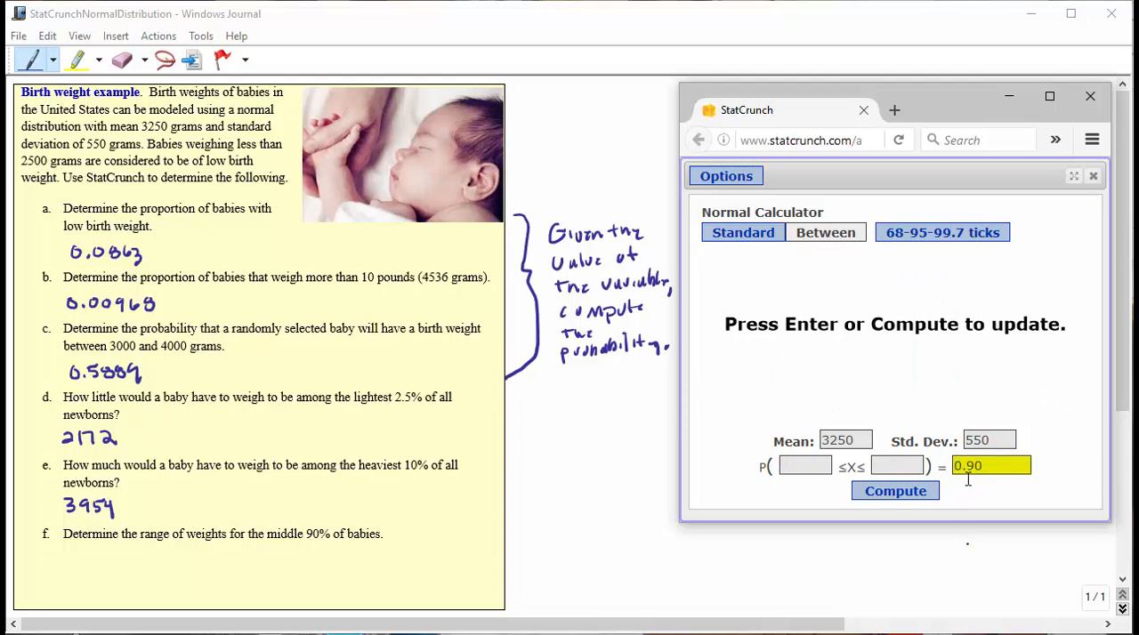
{"action": "left_click", "coordinate": [902, 499]}
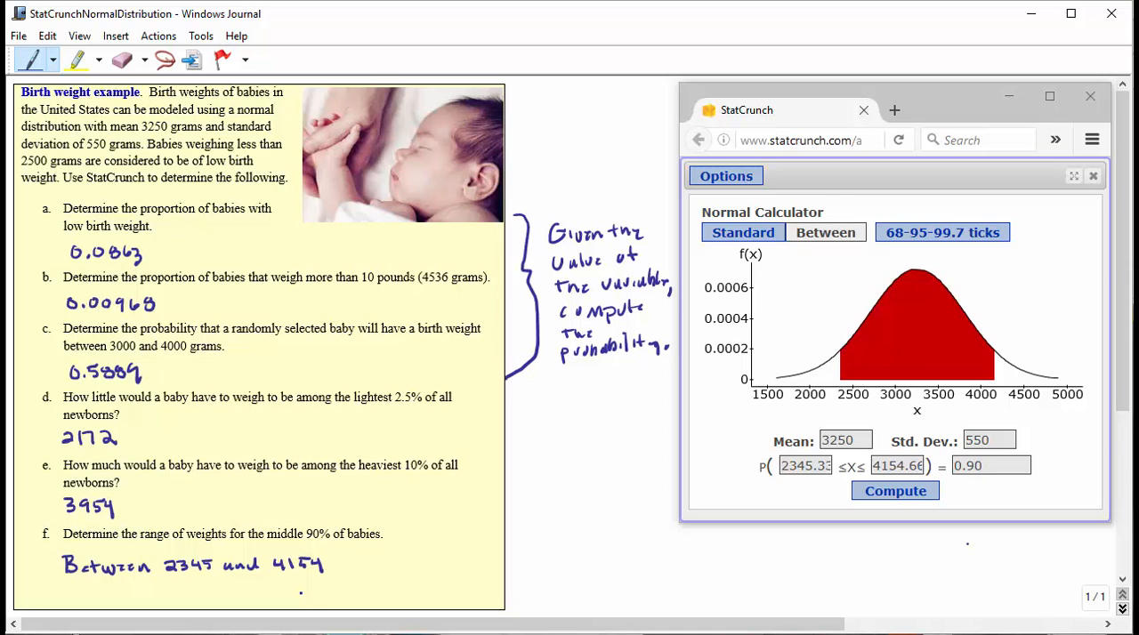
{"action": "left_click_drag", "start_coordinate": [614, 534], "coordinate": [645, 539]}
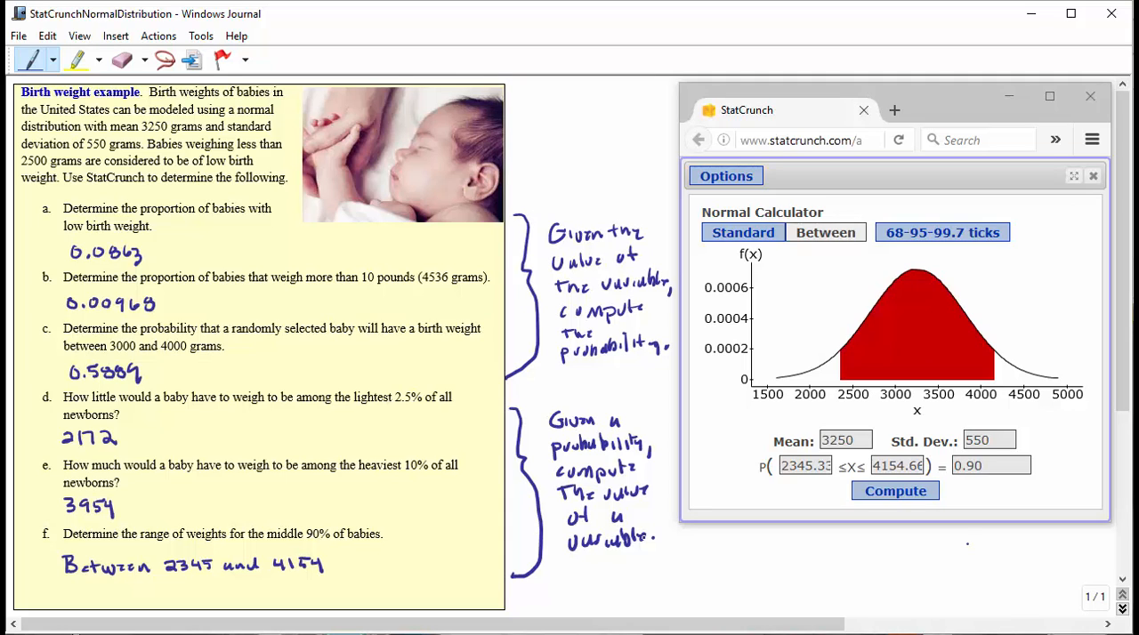